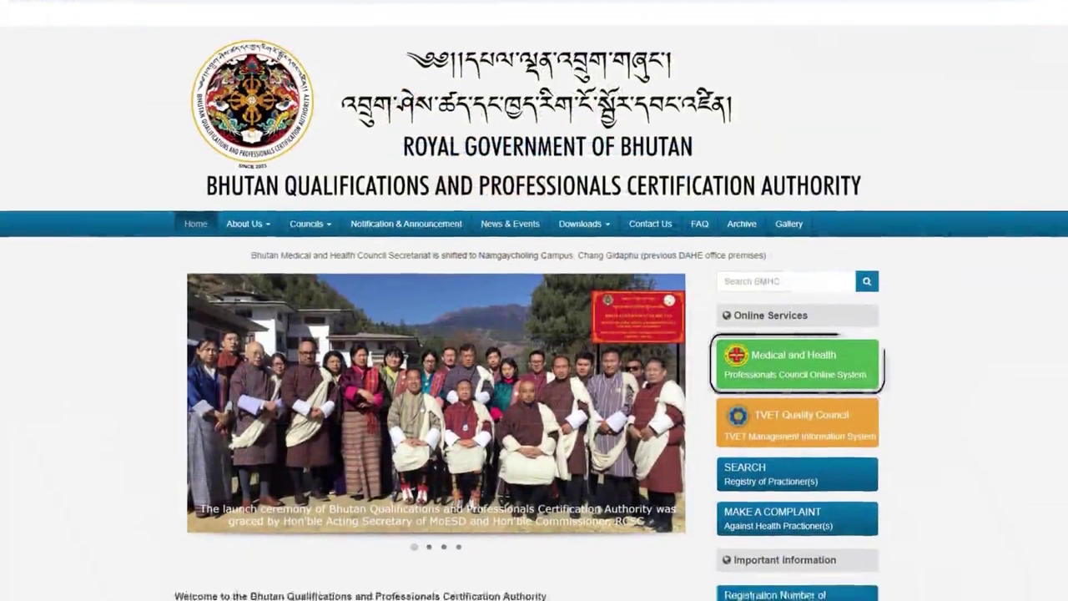
- Go from the council's Online System to the CPD Program Application page and start an Online CPD application
click(805, 372)
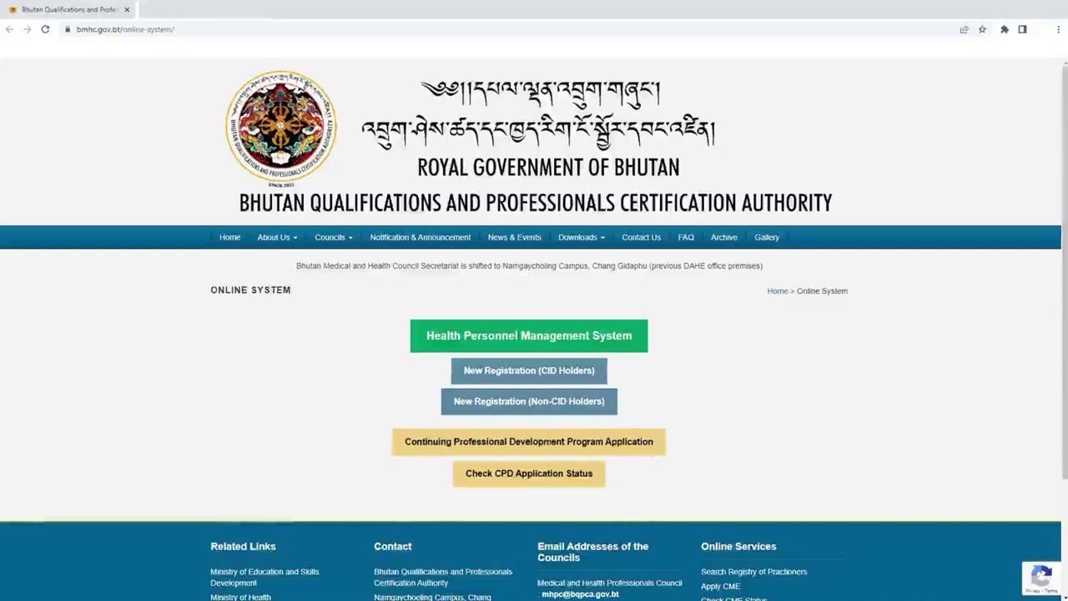
click(537, 447)
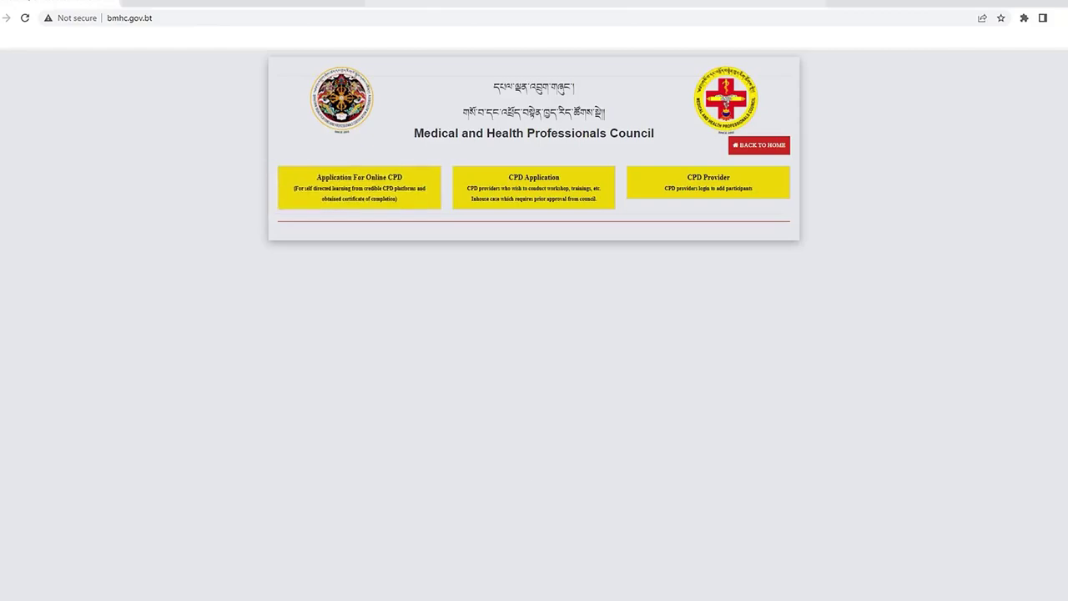
click(351, 203)
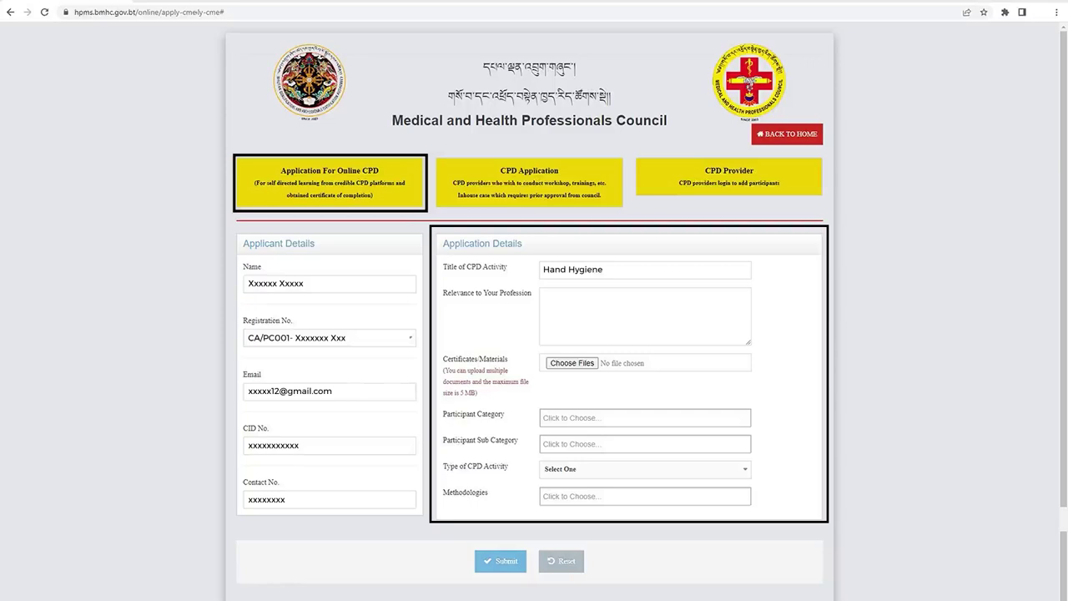
- Enter 'Highlight the relevance of your profession' as the relevance text and browse for certificate files
text(Highlight the relevance of your profession)
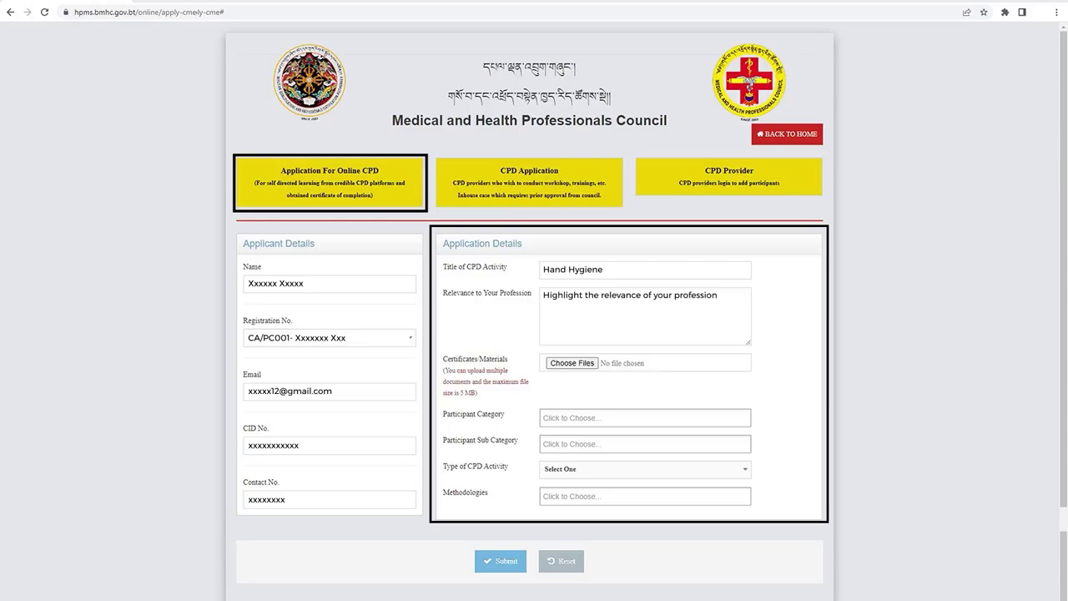
click(553, 365)
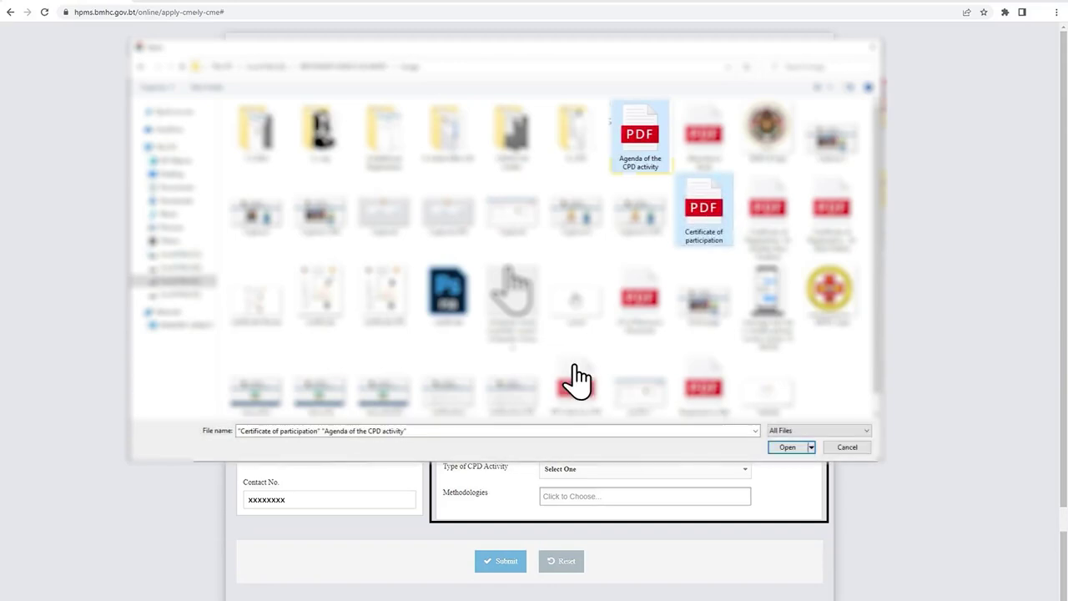
- Attach the chosen certificate PDFs and set the participant category to Paramedics, sub-category Health Assistant
click(788, 447)
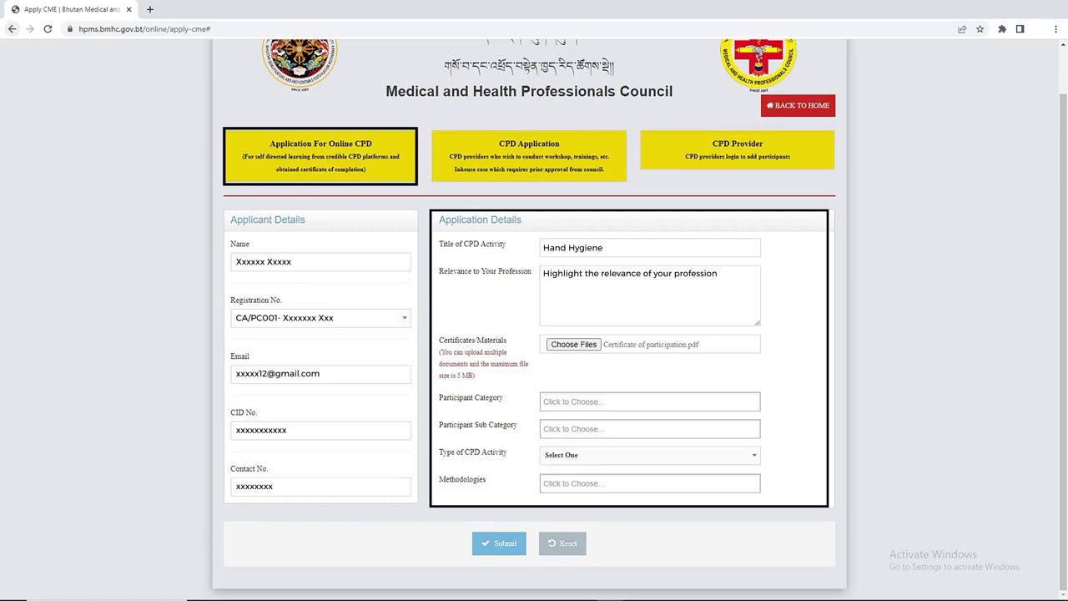
click(553, 408)
click(553, 436)
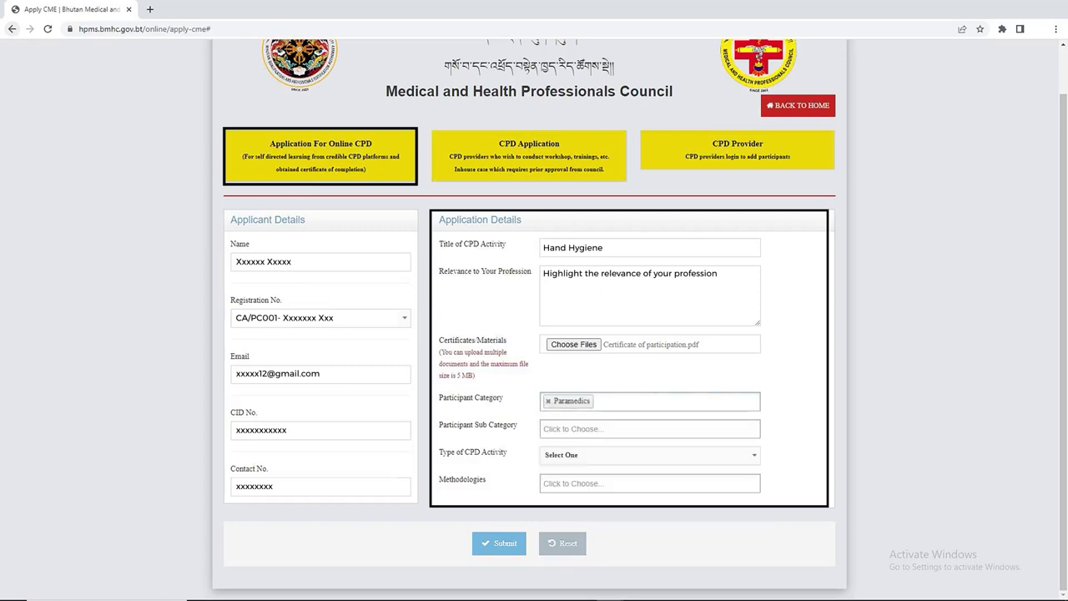
click(553, 429)
click(571, 458)
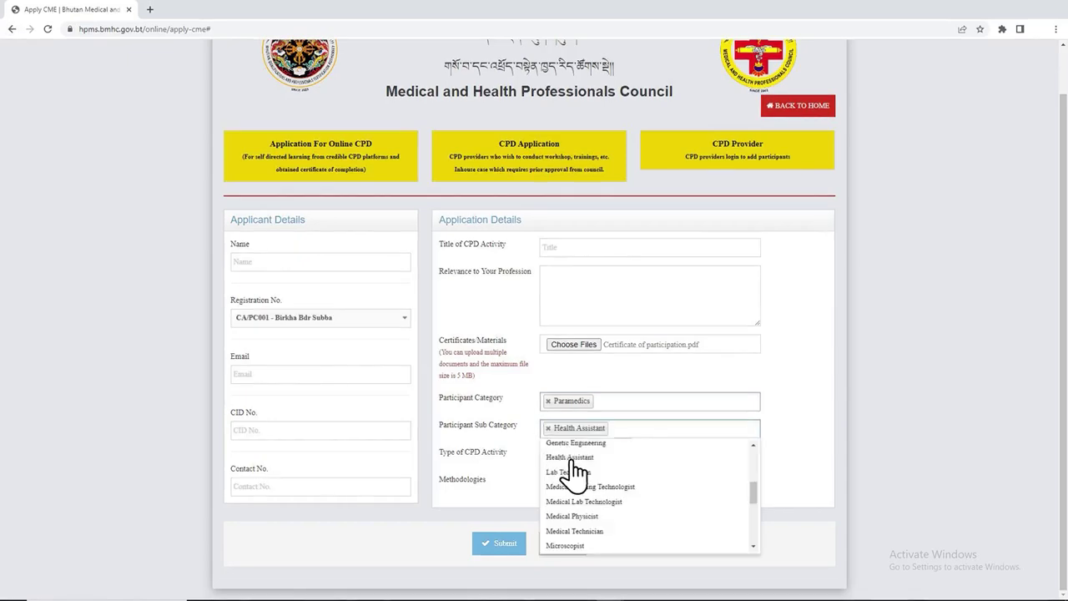
- Set the CPD activity type to Online CME with Lectures as the methodology
click(551, 455)
click(552, 450)
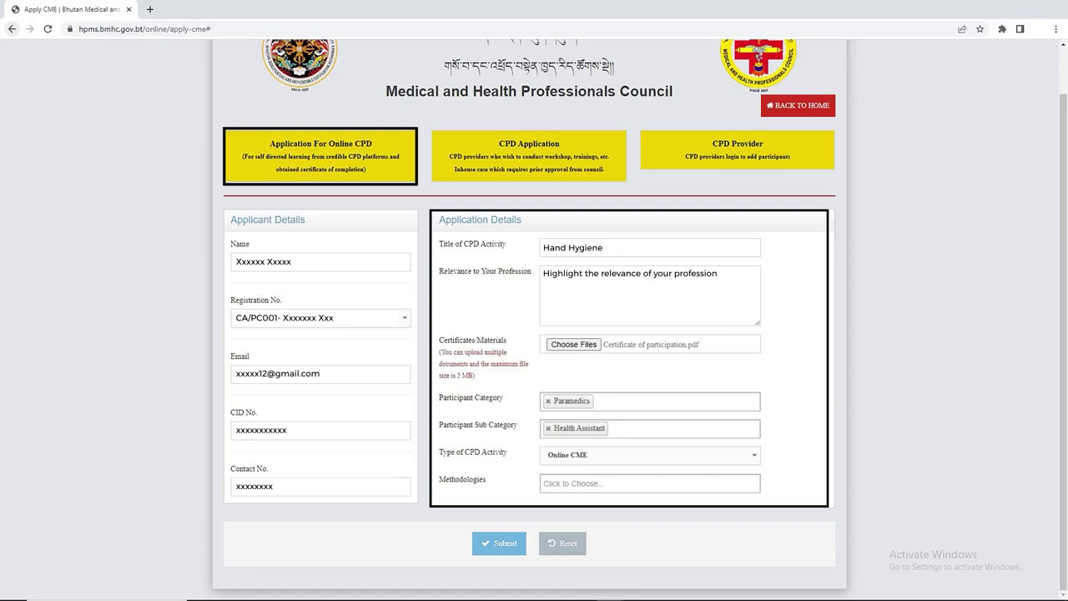
click(555, 486)
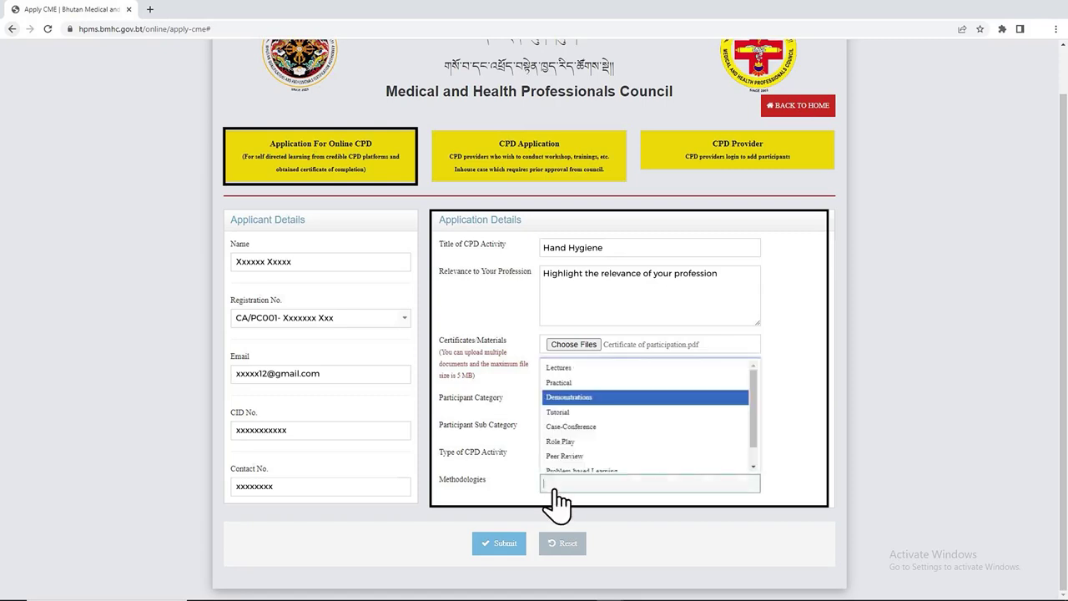
click(550, 368)
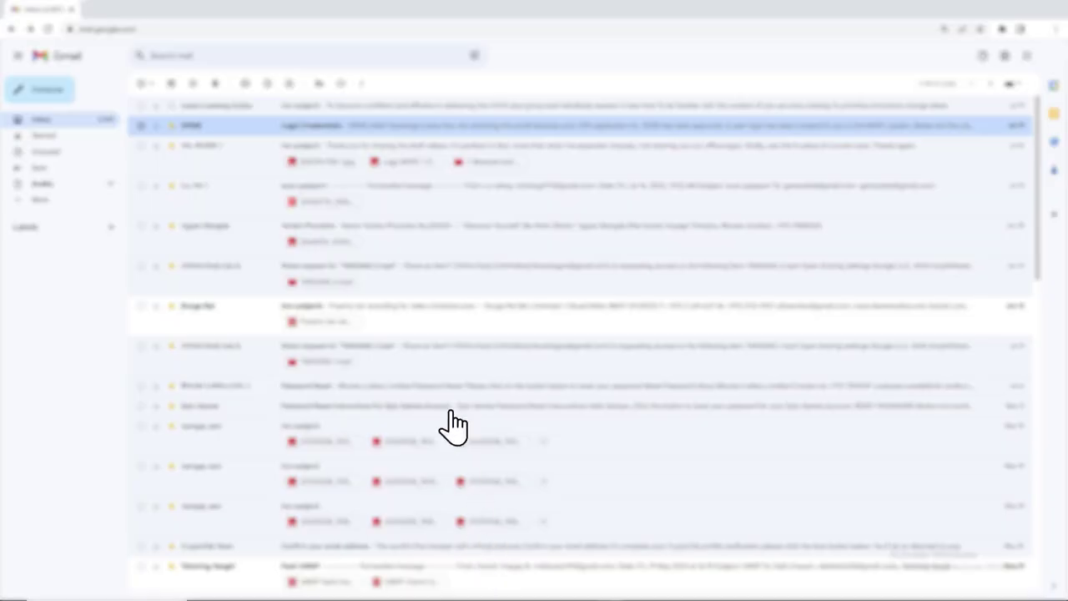
- Open the 'CPD Approved' email in the Gmail inbox
click(365, 127)
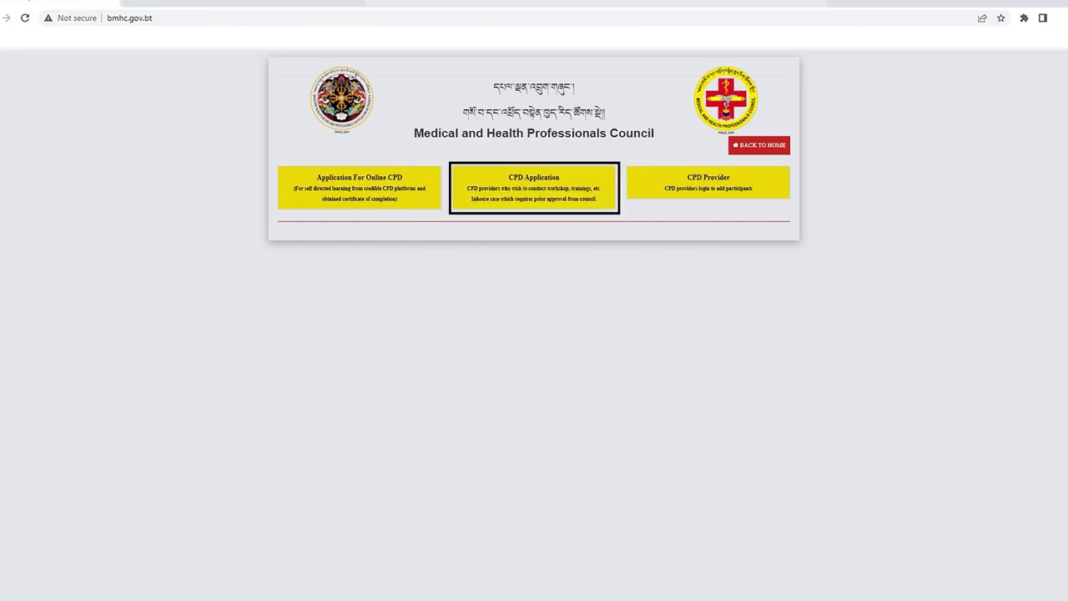
- Open the CPD Application form, select resource person PH327, and attach CV of Resource Personnel.pdf
click(518, 200)
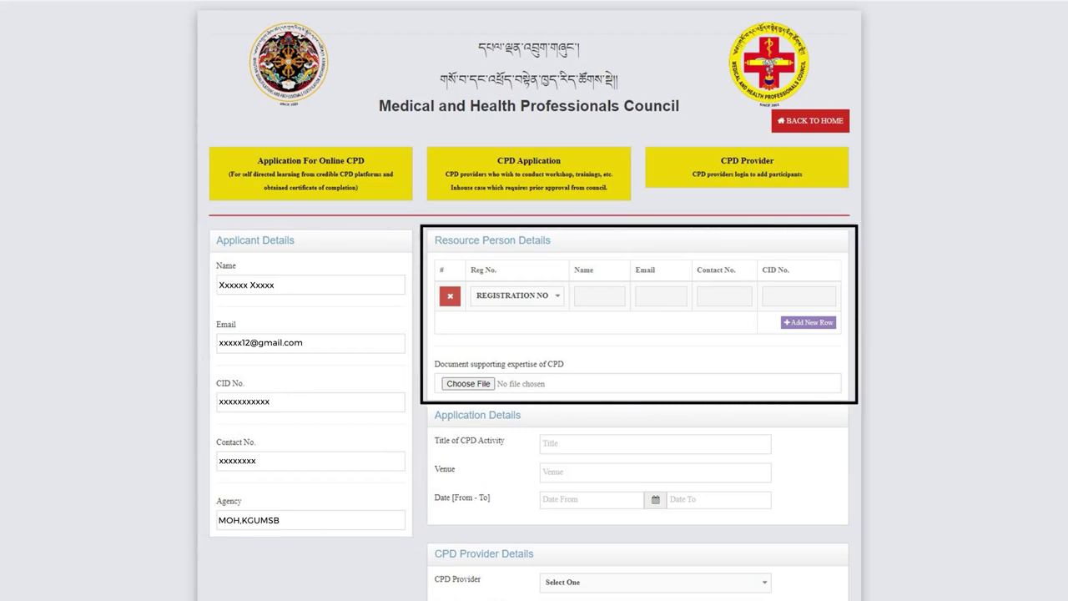
click(511, 303)
click(489, 460)
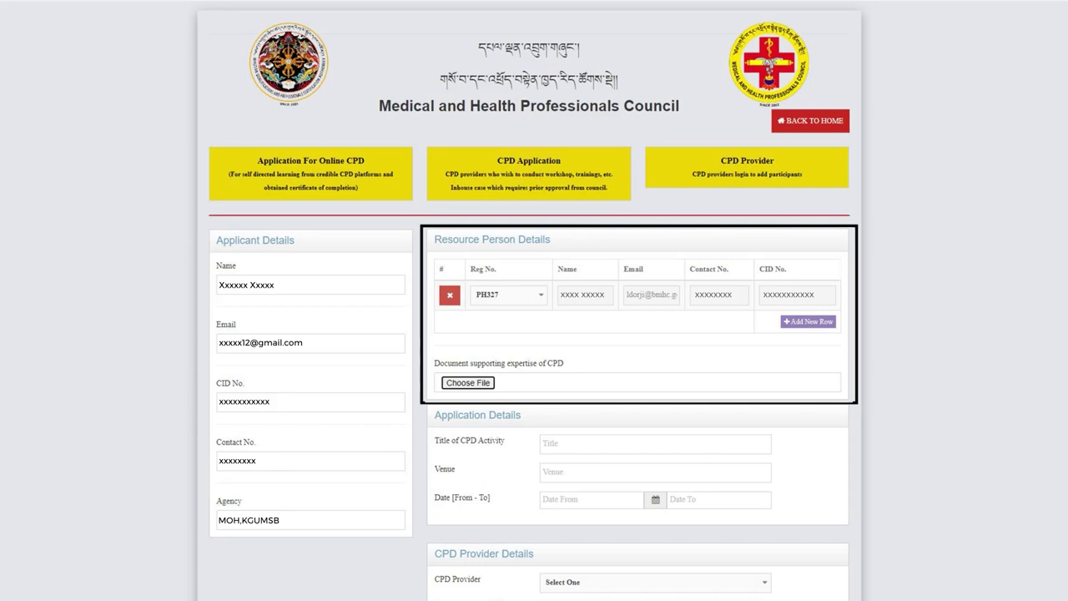
click(474, 383)
double_click(636, 301)
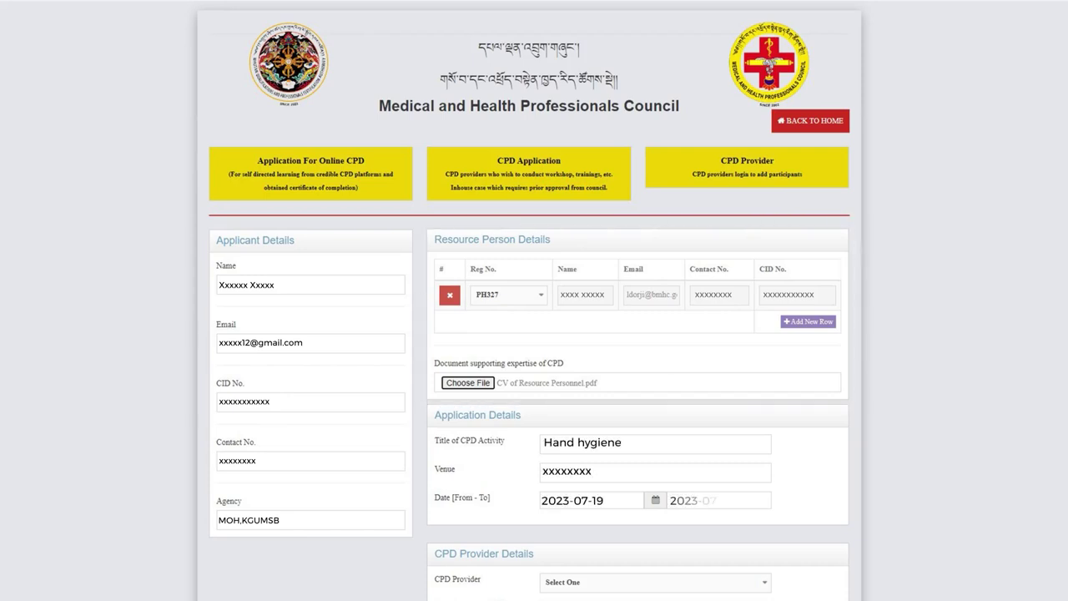
scroll(534, 334, down, 4)
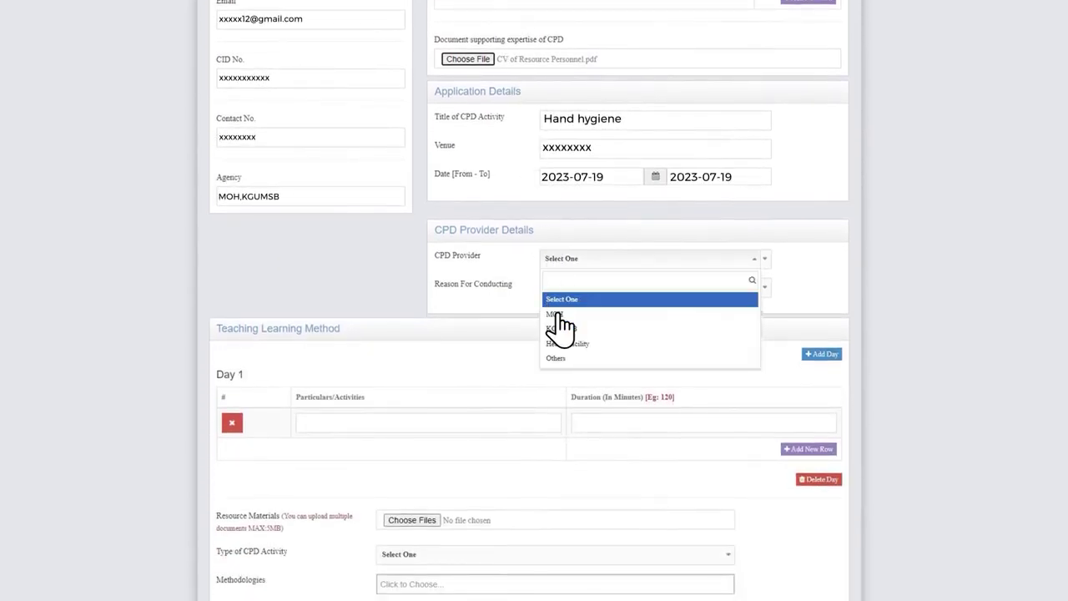
- Set the CPD provider to MOH and the reason for conducting to Knowledge
click(557, 314)
click(558, 288)
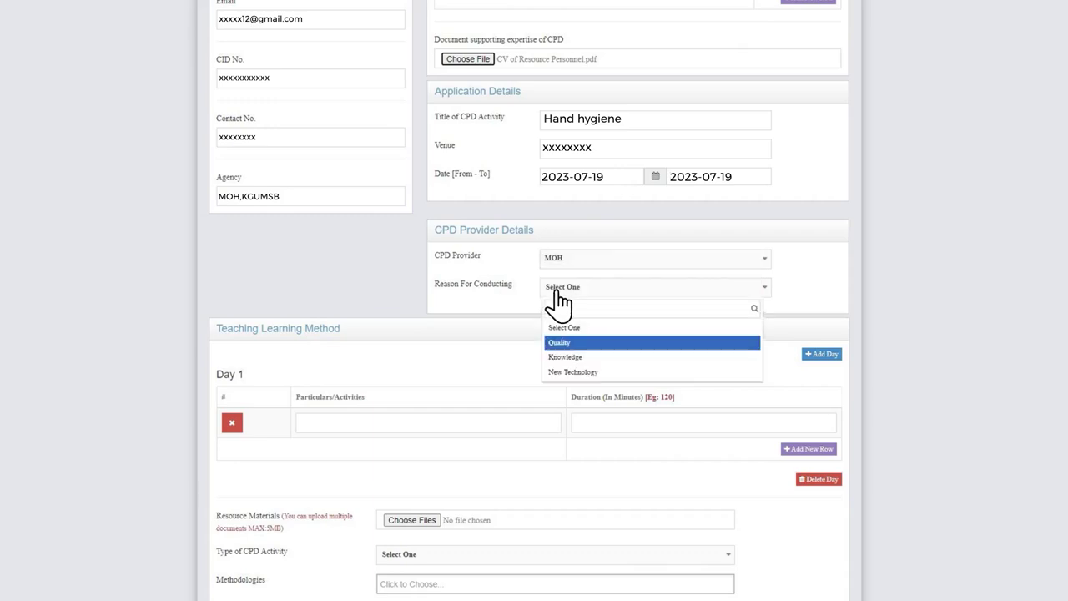
click(557, 358)
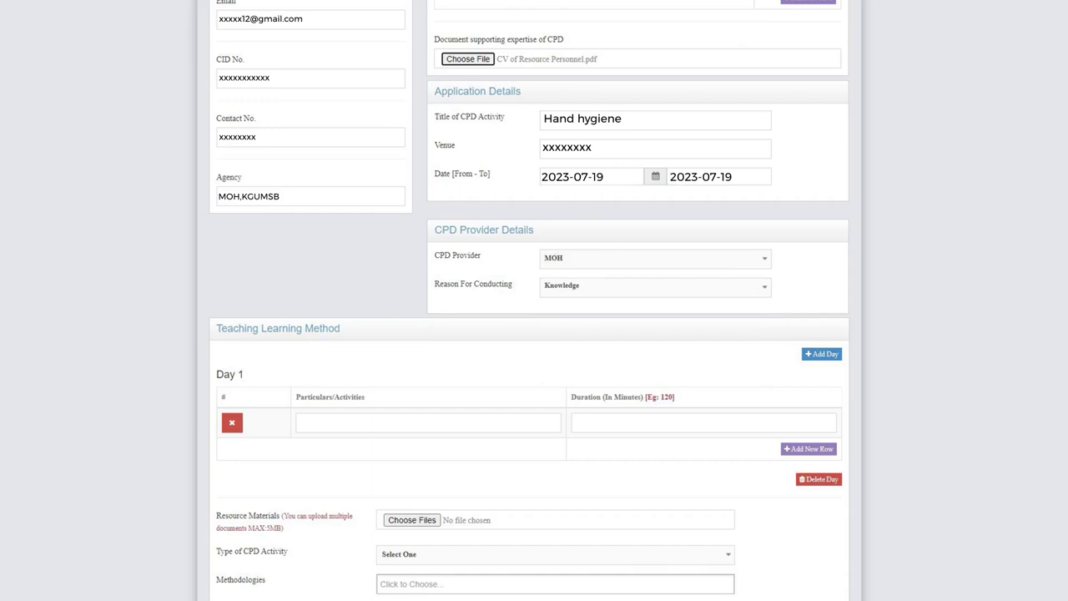
- Add a Day 2 and two more Day 1 activity rows, and attach PPT slide for CPD.pdf
scroll(530, 300, down, 3)
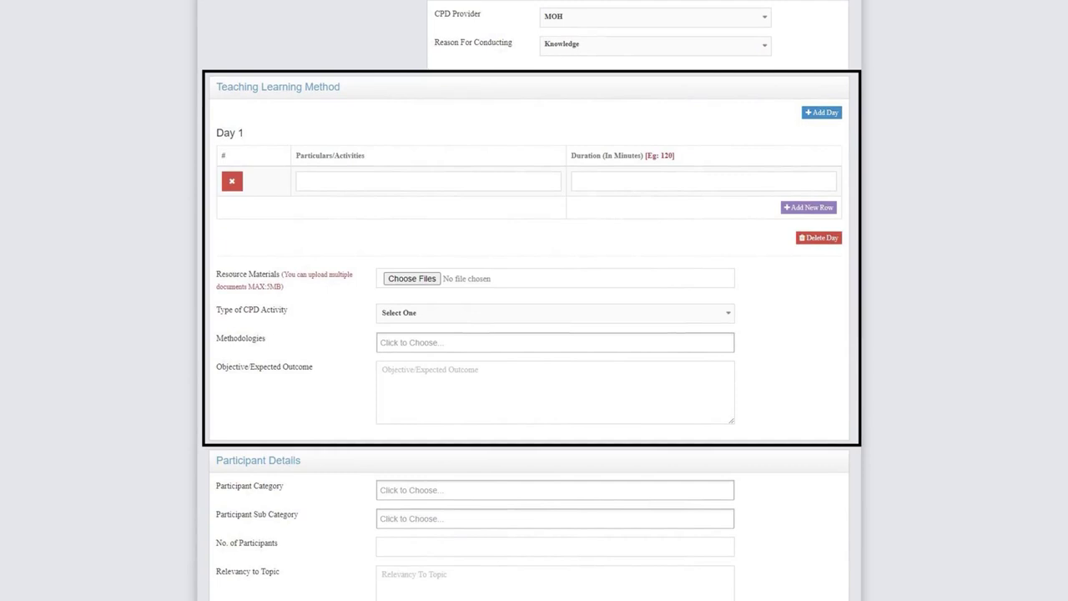
click(821, 114)
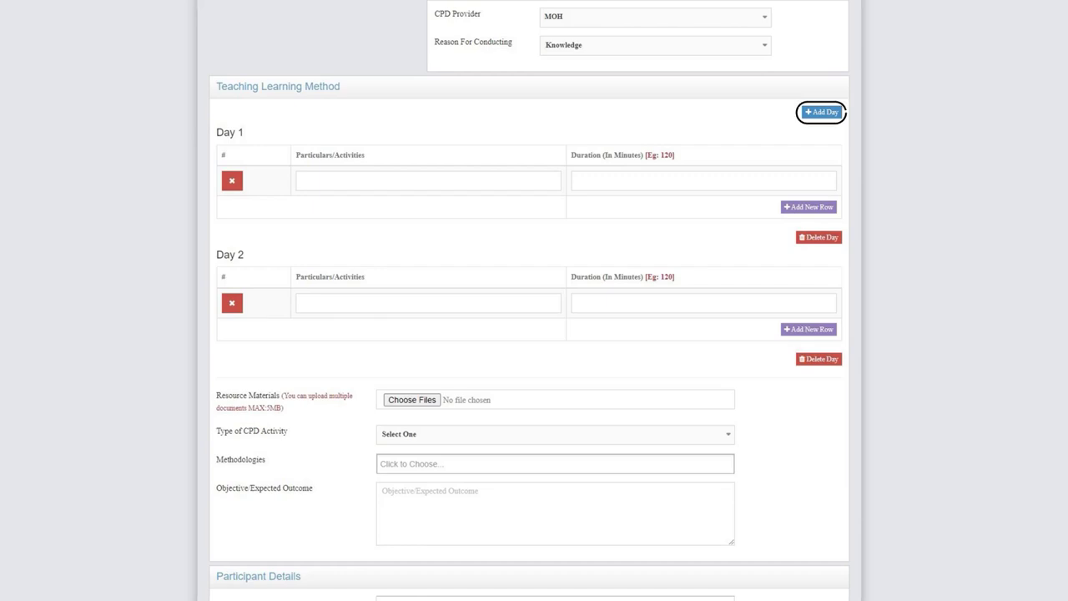
click(812, 208)
click(811, 238)
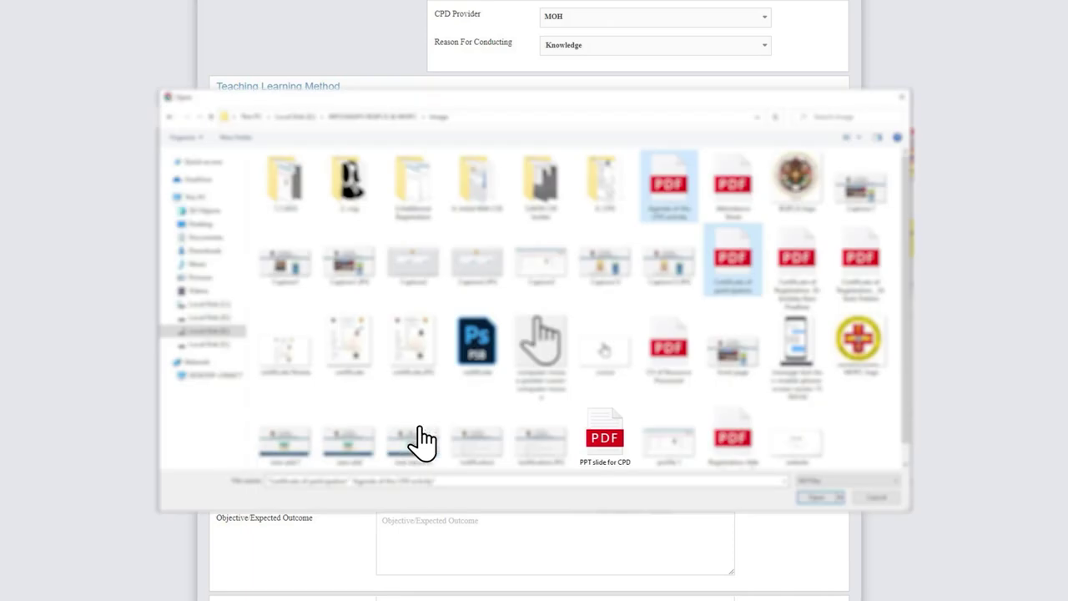
double_click(602, 441)
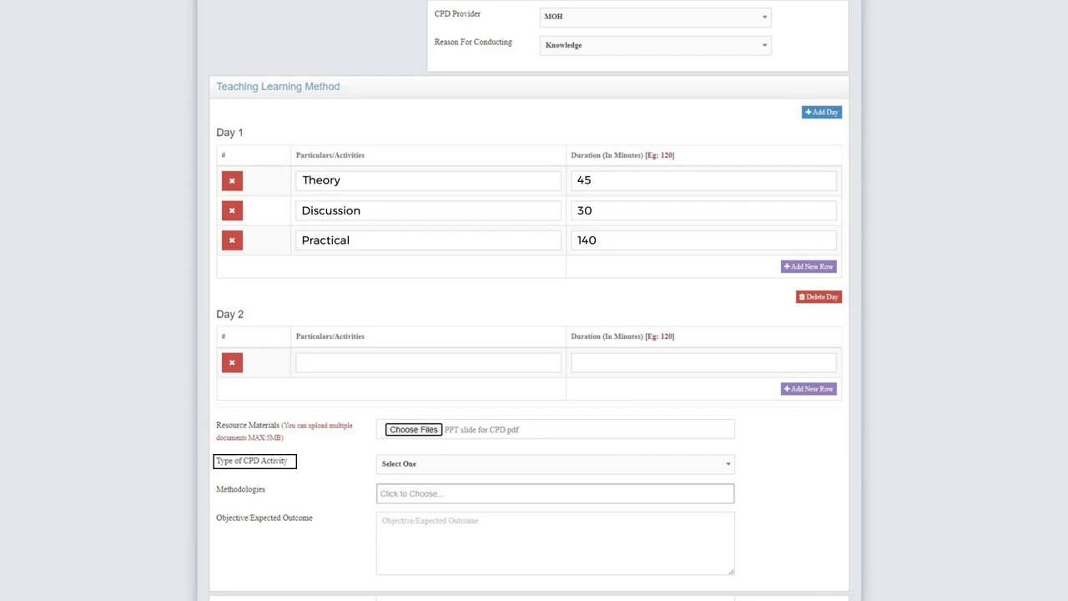
- Set the activity type to Workshop, add Practical methodology, and choose Paramedics and Pharmacist participants
scroll(530, 300, down, 3)
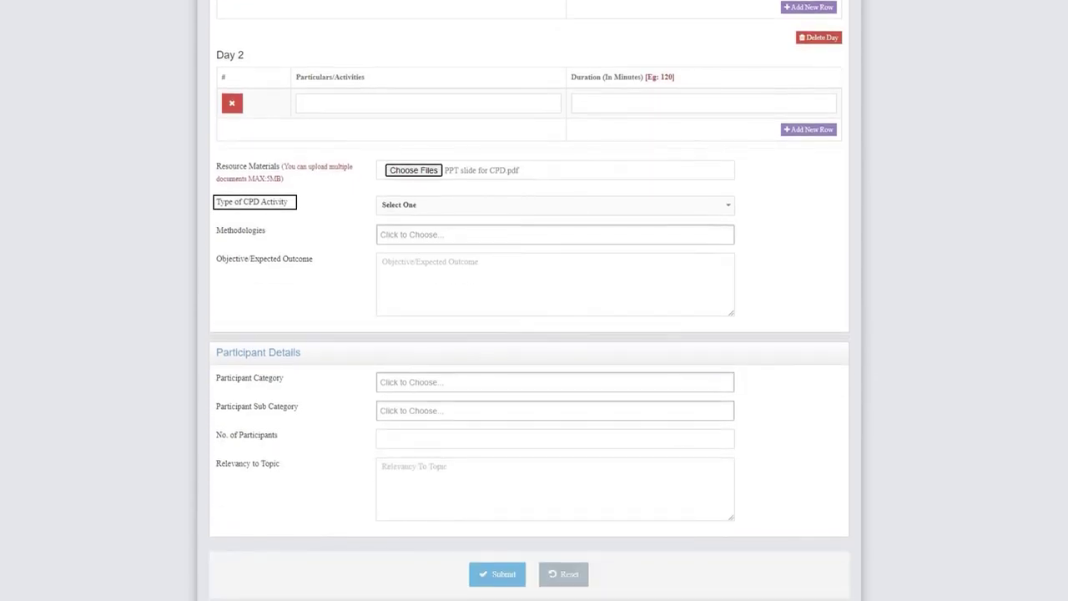
click(390, 207)
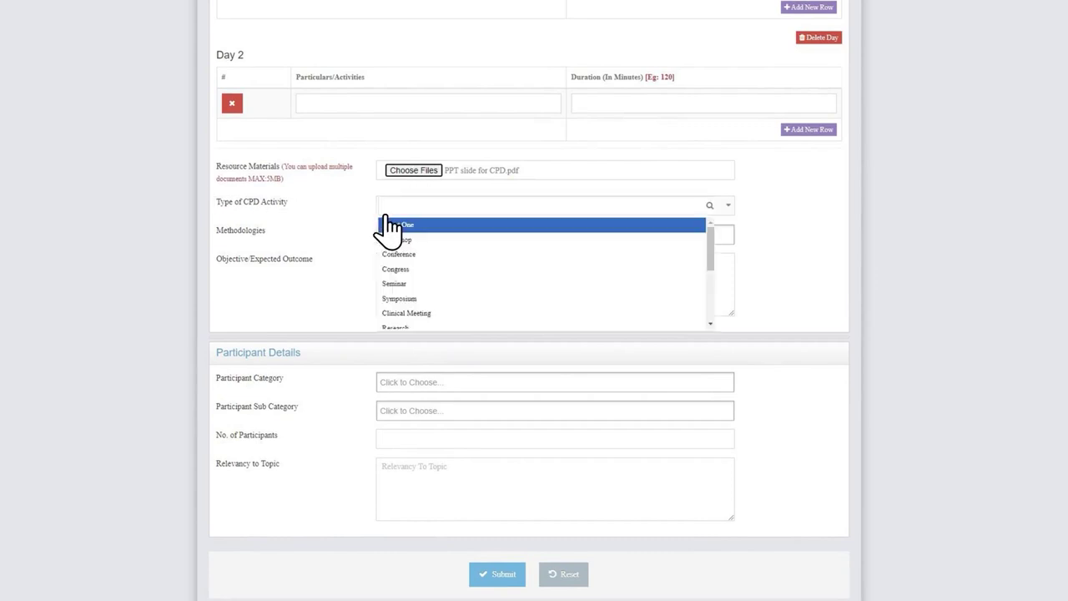
click(391, 237)
click(392, 235)
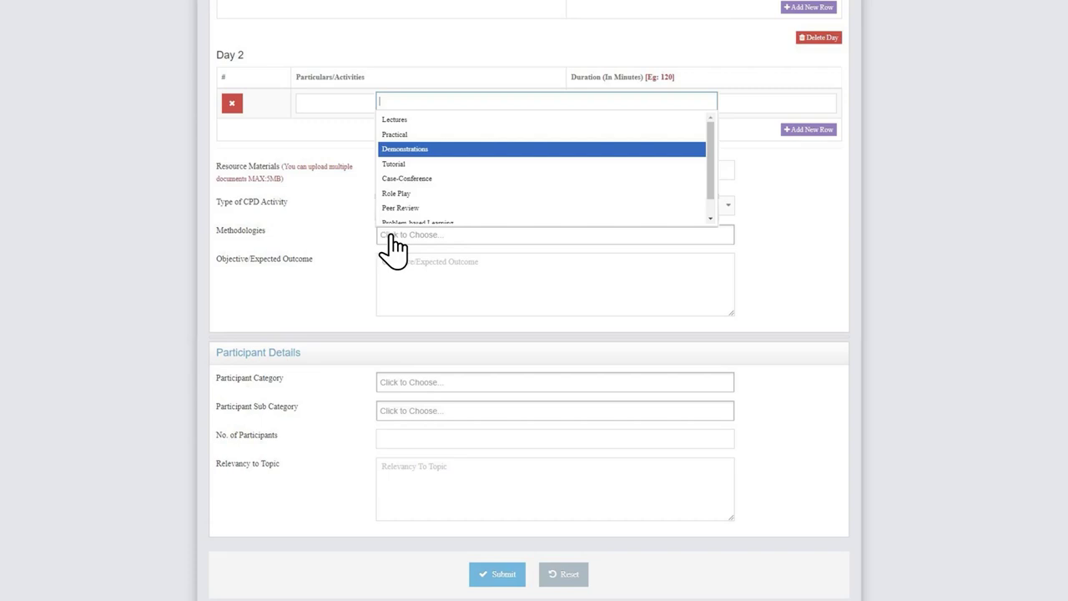
click(394, 135)
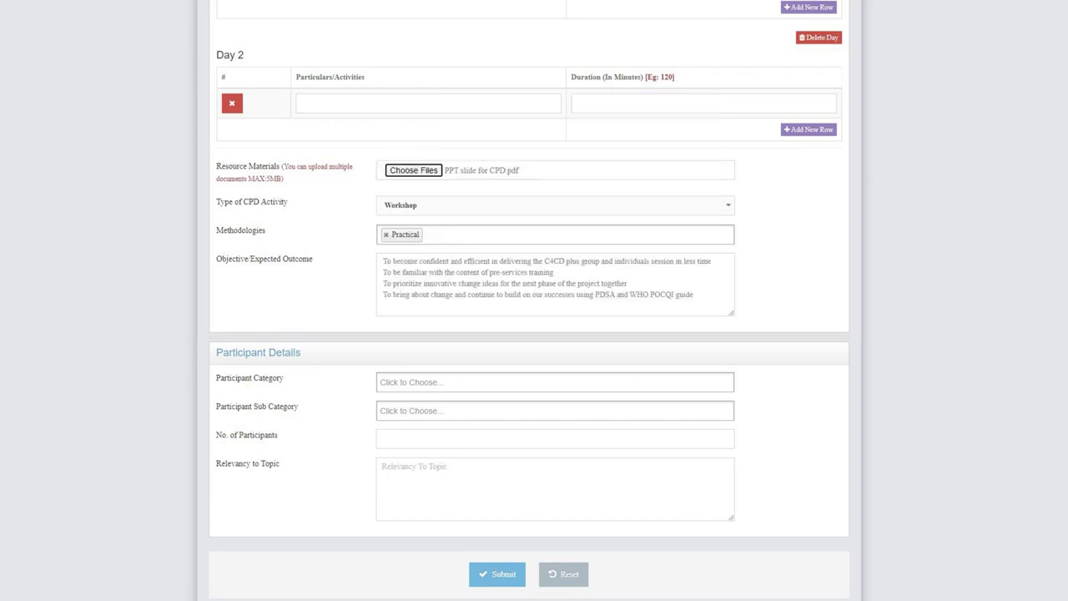
click(392, 386)
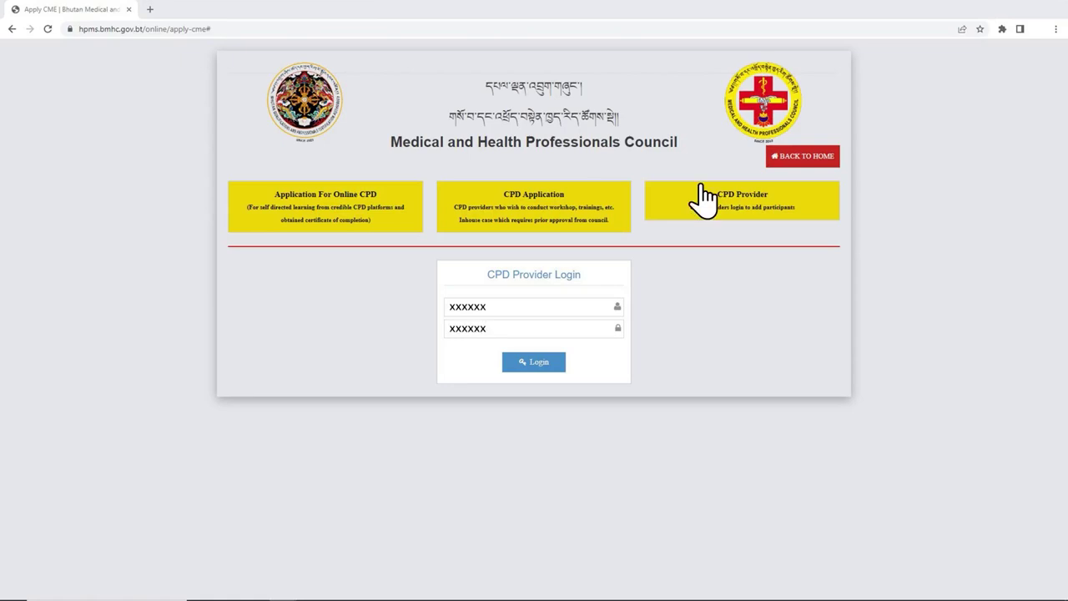
- Sign in as CPD provider, pick two participants' Reg Nos for CPD 10518, and attach Attendance Sheet.pdf
click(534, 362)
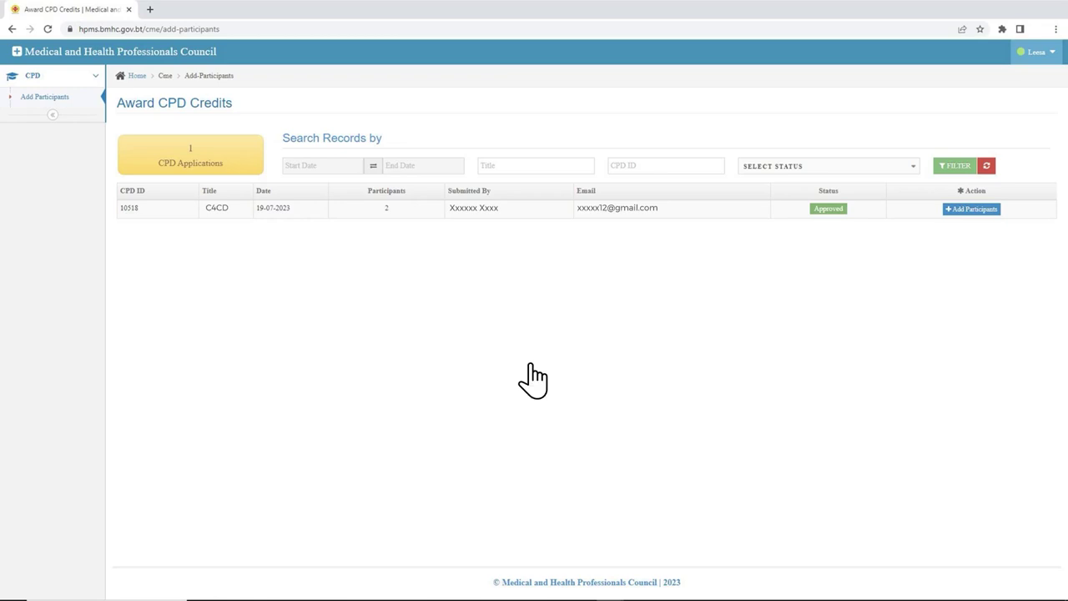
click(971, 209)
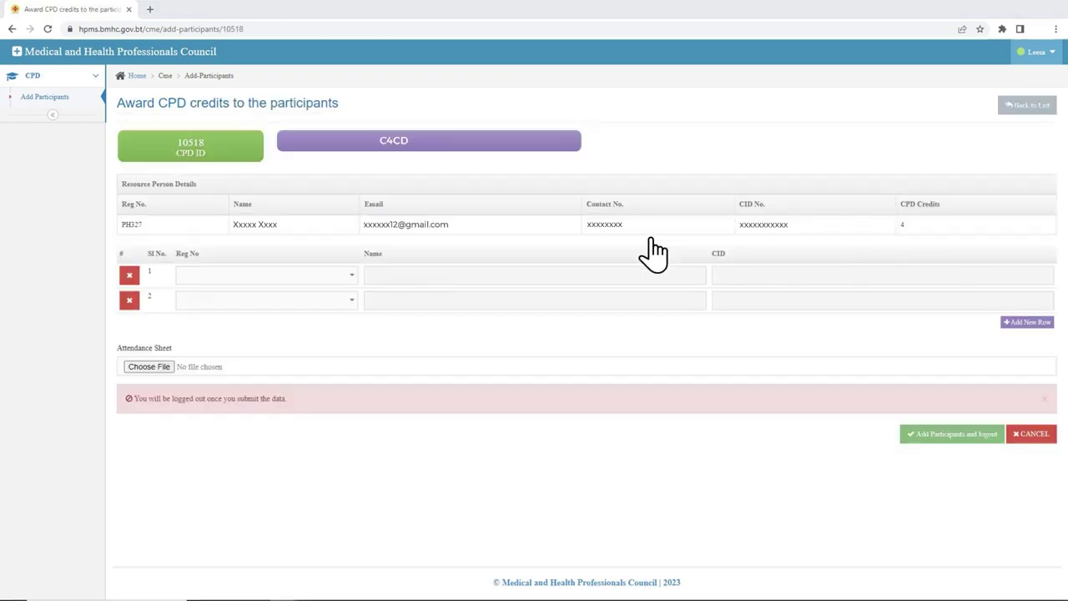
click(255, 282)
click(205, 334)
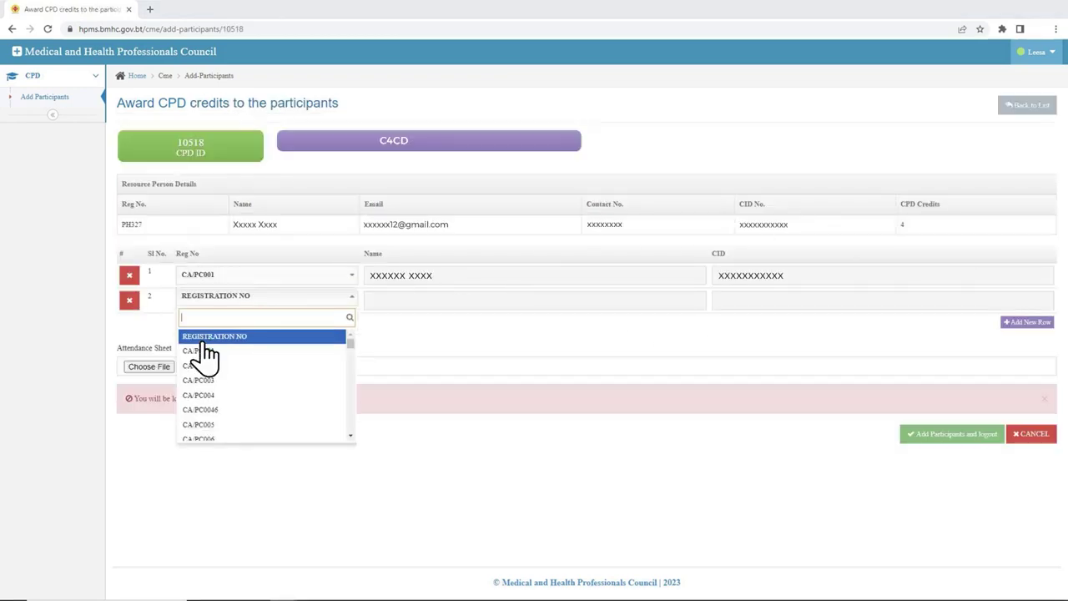
click(198, 364)
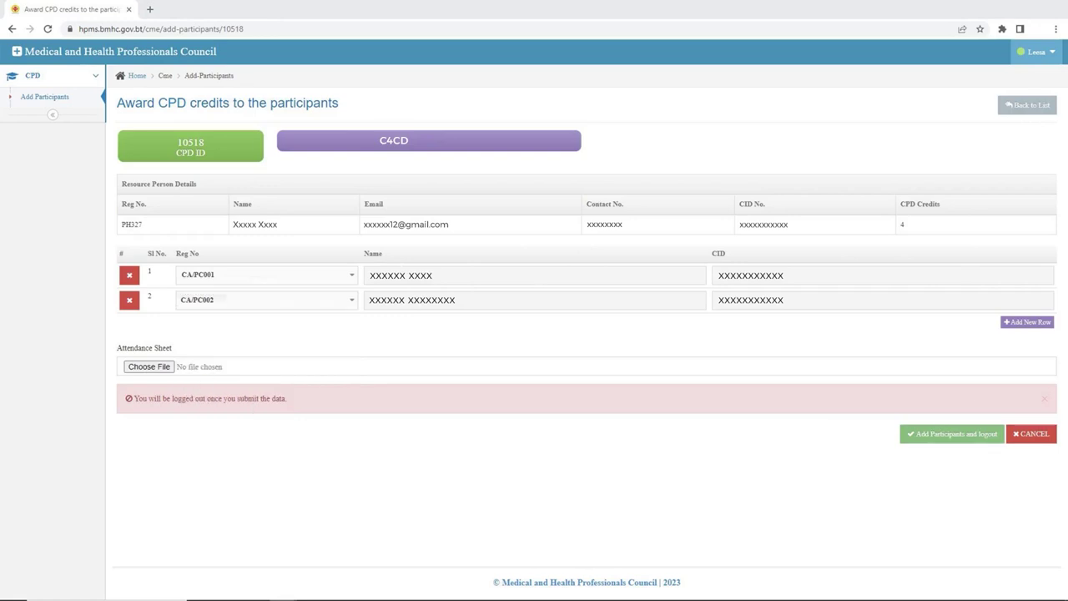
click(152, 366)
double_click(723, 192)
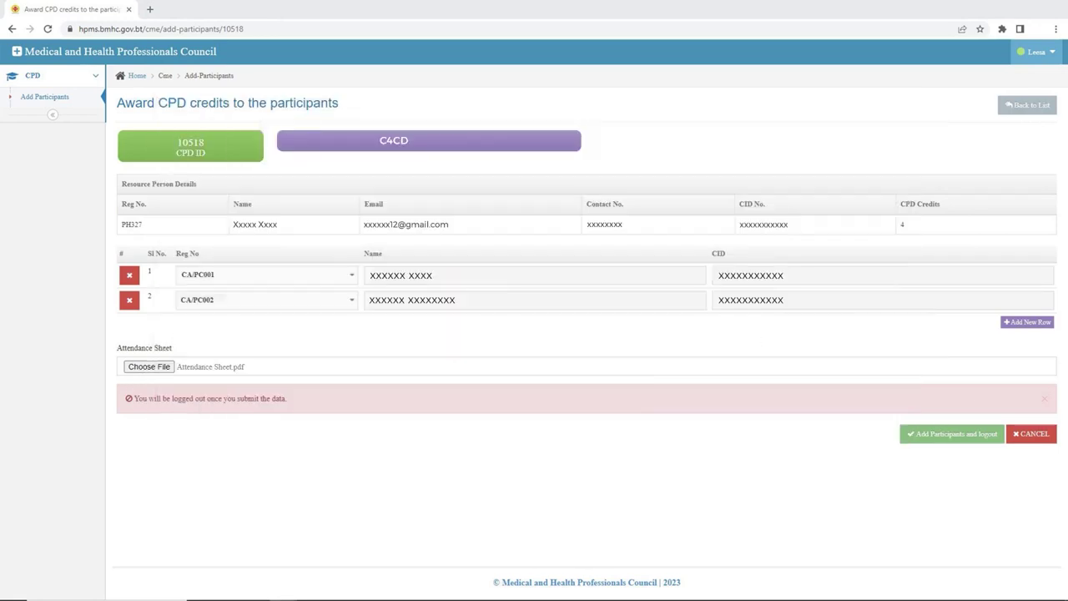